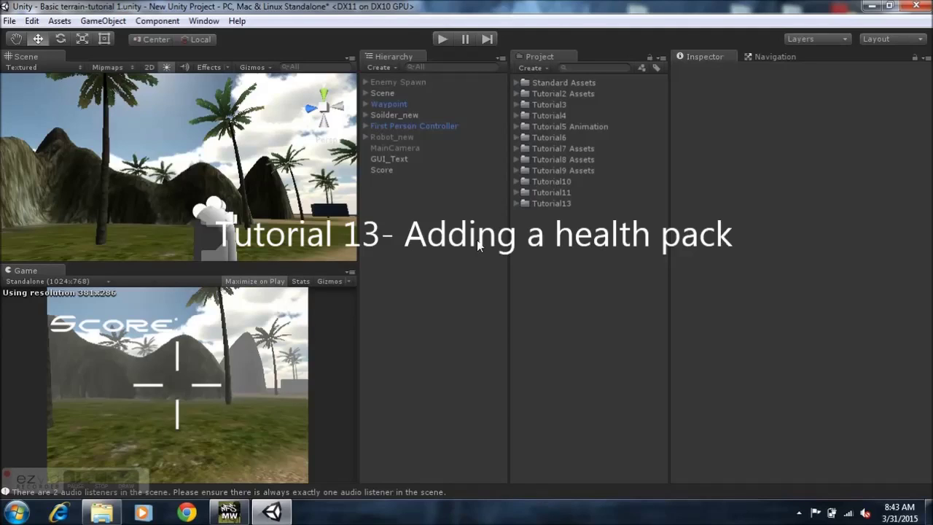
Place the Medic prefab from the Tutorial13 Prefab folder into the scene beside the First Person Controller
click(520, 206)
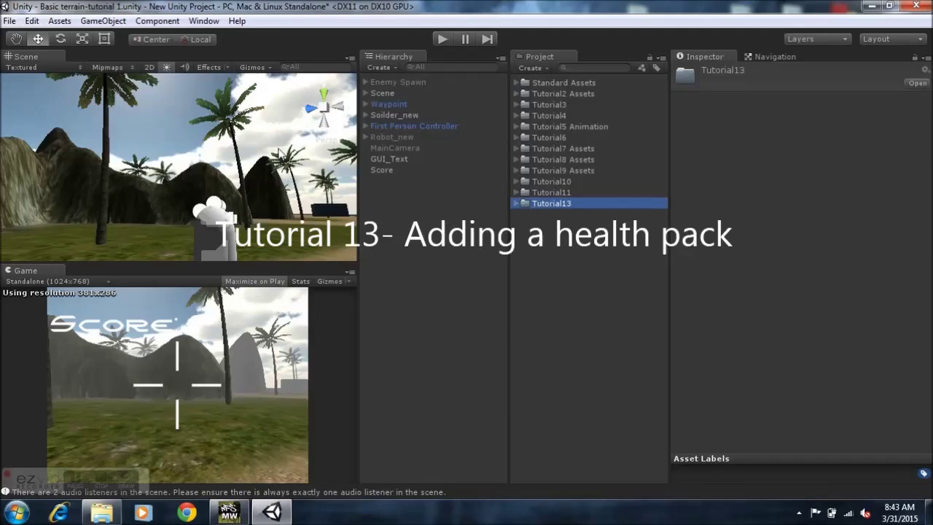
alt+drag(219, 183, 237, 217)
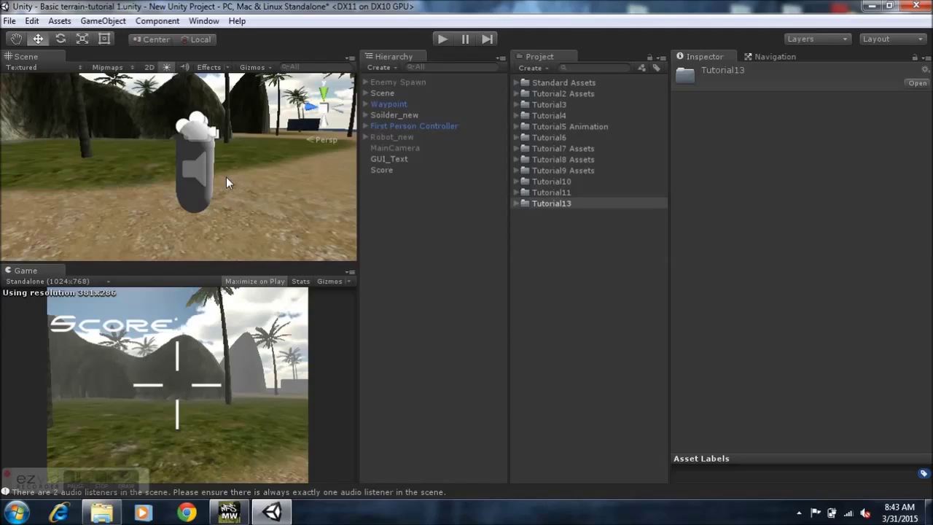
click(515, 204)
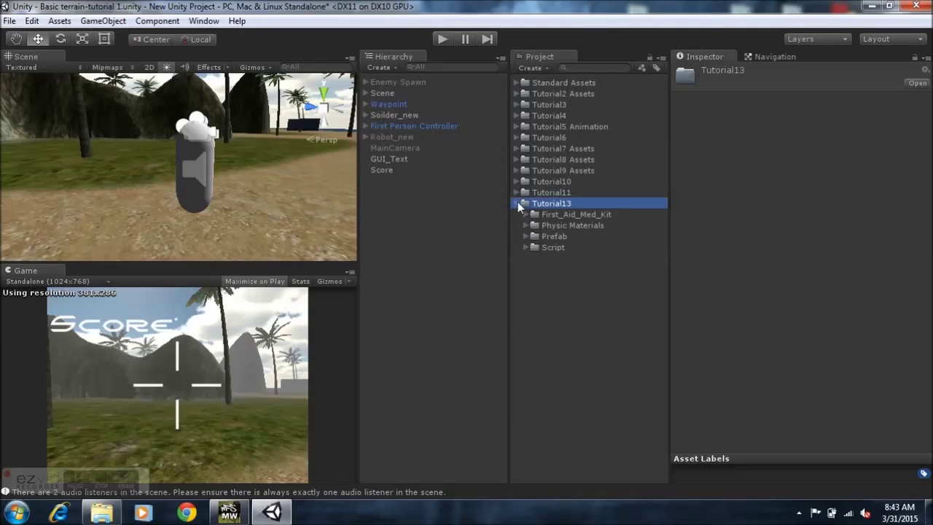
click(517, 205)
click(517, 205)
click(526, 236)
click(555, 248)
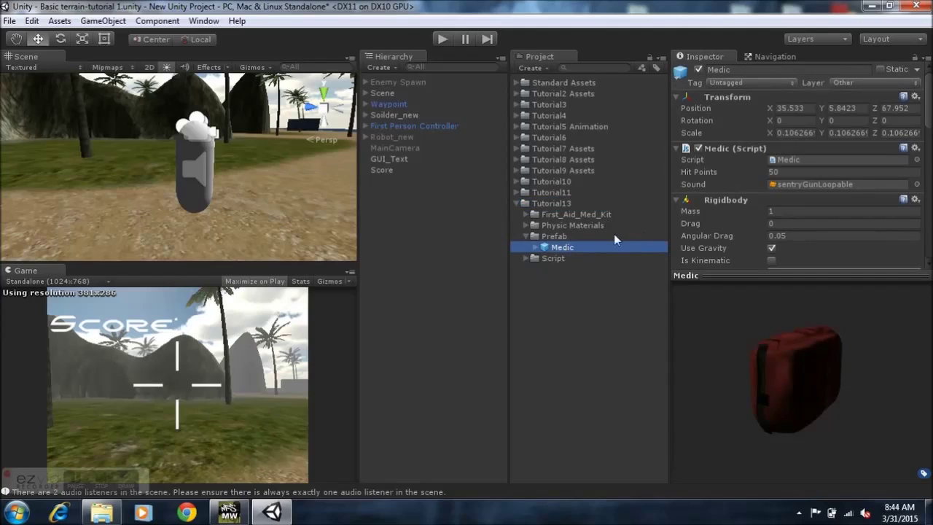
drag(571, 248, 223, 165)
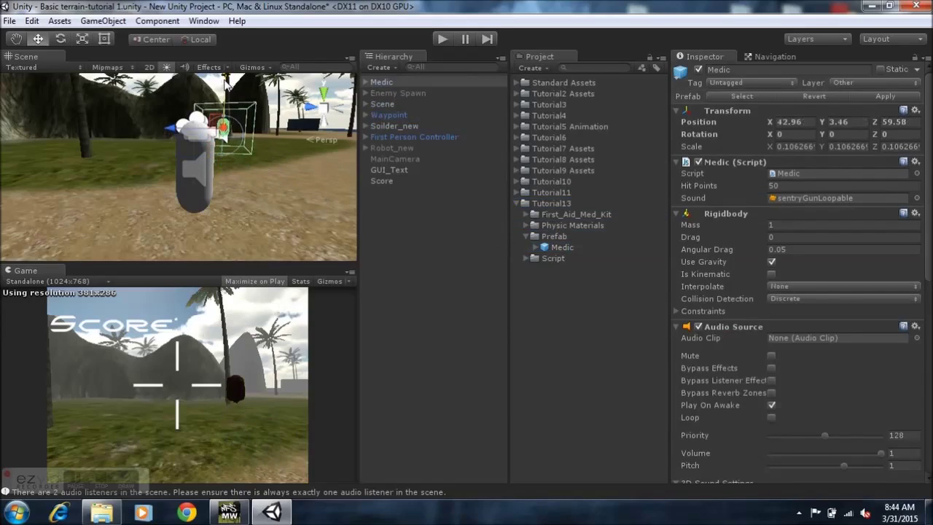
Locate the audio clip assigned as the Medic script's Sound among the project assets
click(789, 197)
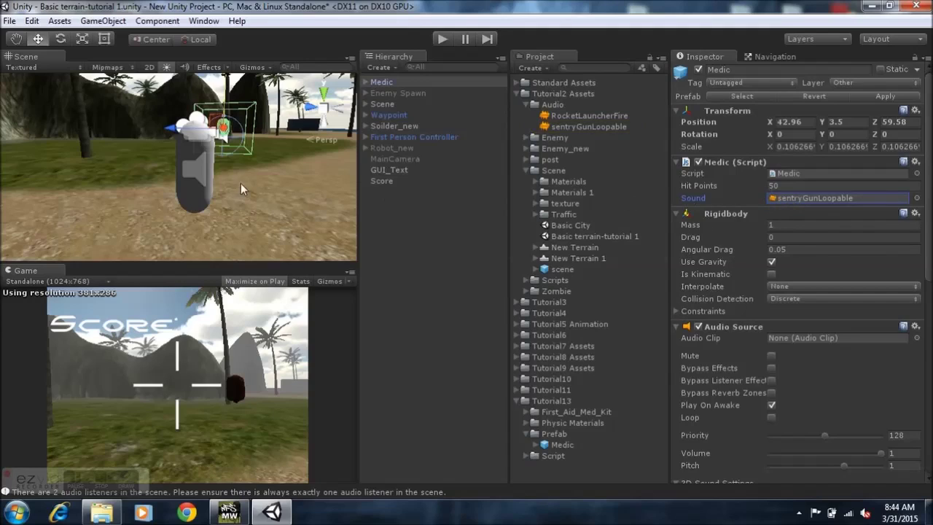
right_drag(292, 167, 173, 161)
middle_drag(173, 161, 232, 164)
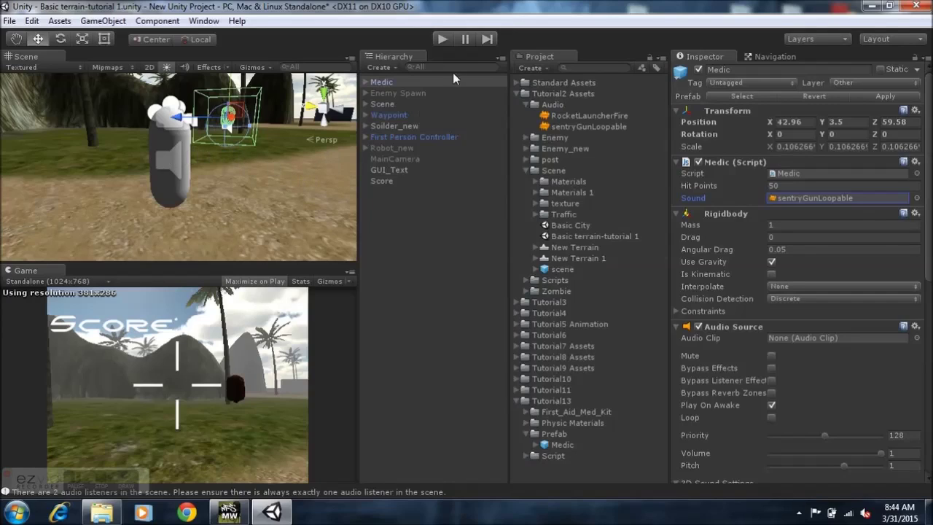
click(516, 93)
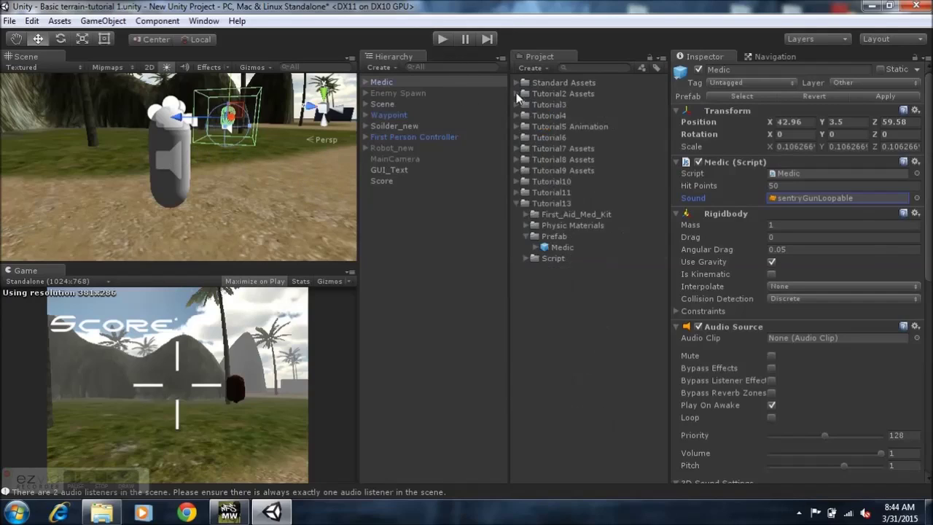
Expand Tutorial13's Script folder and remove the existing Player health new script component from the First Person Controller
click(525, 236)
click(527, 247)
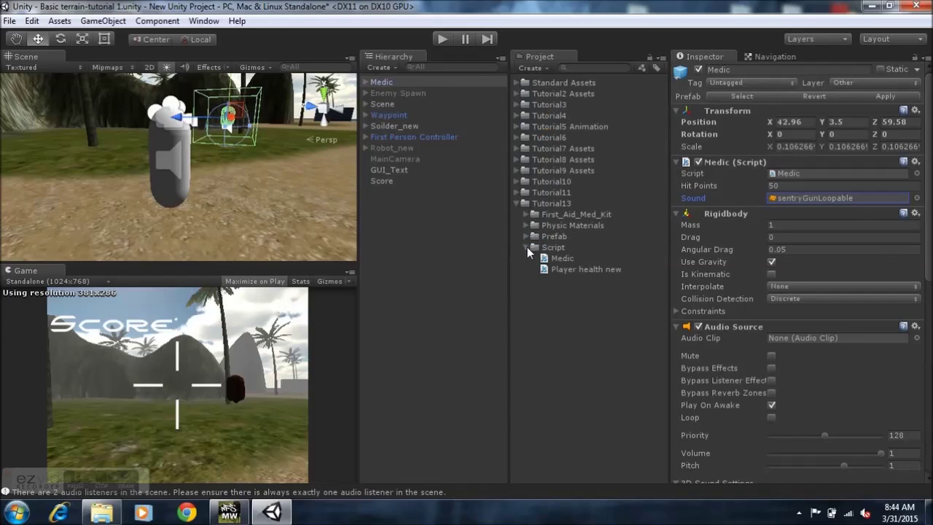
click(405, 137)
scroll(832, 306, down, 10)
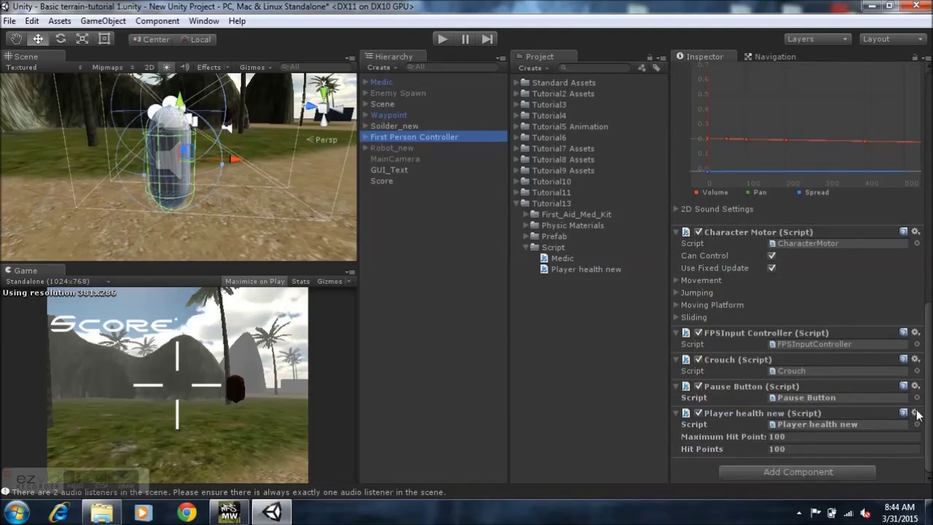
click(916, 413)
click(884, 314)
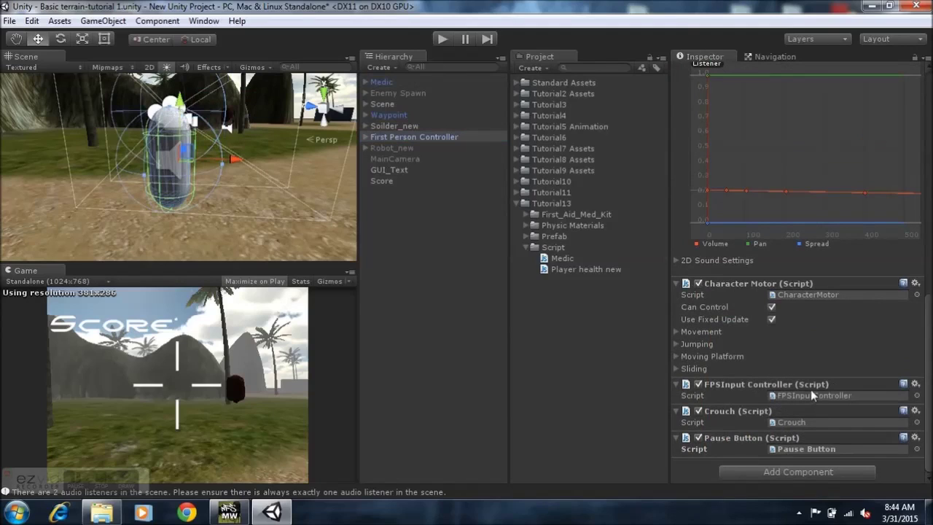
Attach the Player health new script from Tutorial13's Script folder to the First Person Controller
mouse_move(592, 268)
mouse_down()
mouse_move(408, 208)
mouse_move(406, 142)
mouse_up()
scroll(816, 393, down, 2)
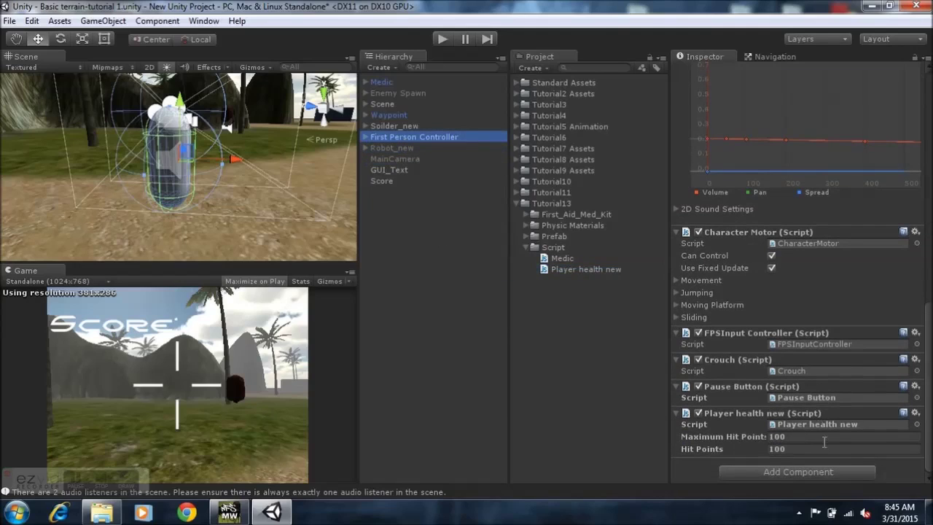
Open the Player health new script in MonoDevelop and look through its variables and functions
click(827, 424)
click(573, 267)
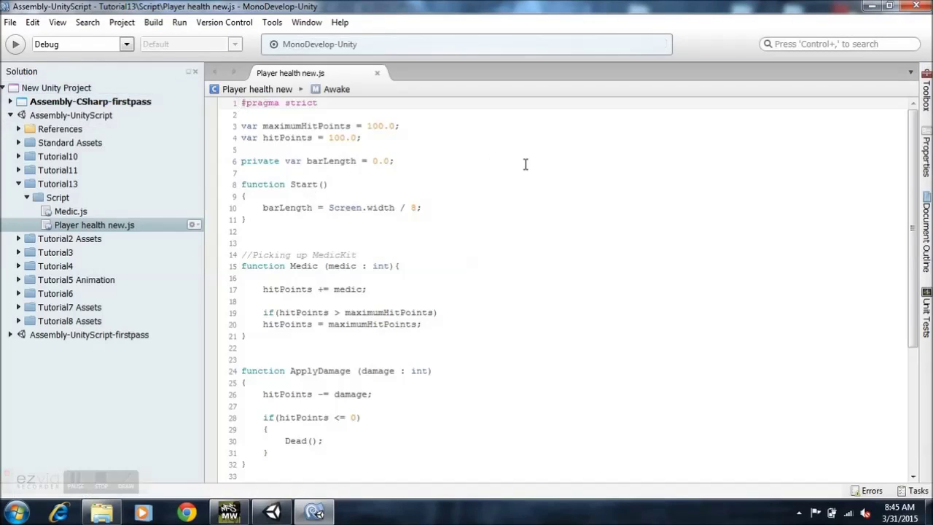
scroll(460, 179, down, 6)
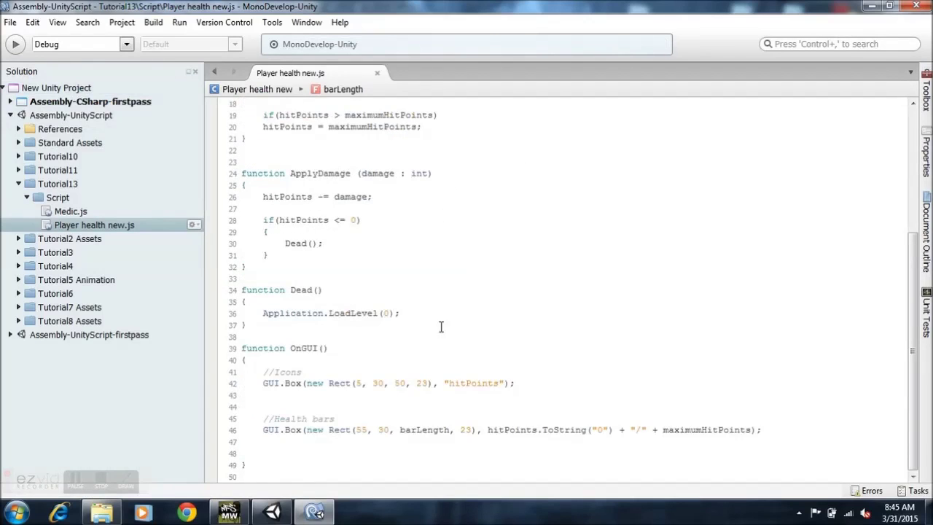
scroll(364, 387, up, 6)
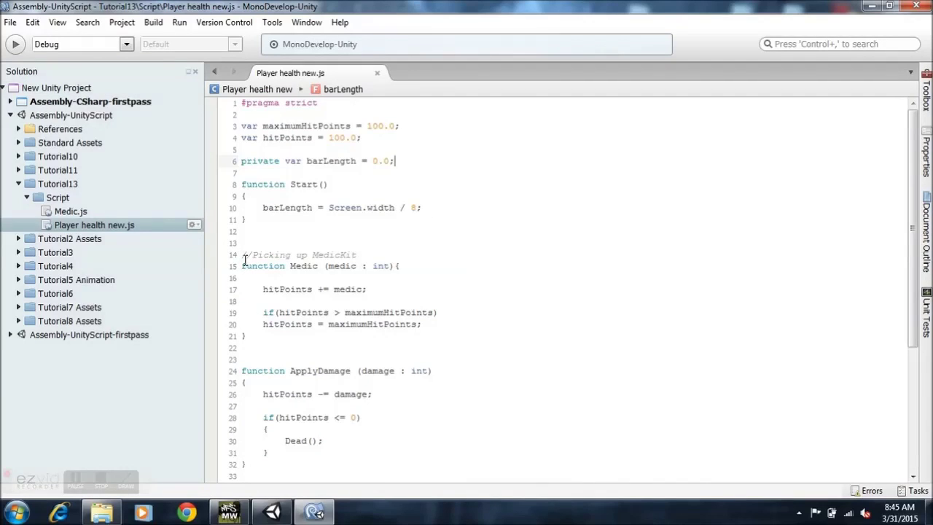
Examine the Medic function in Player health new.js, including its hitPoints addition and the check against maximumHitPoints
drag(240, 267, 416, 301)
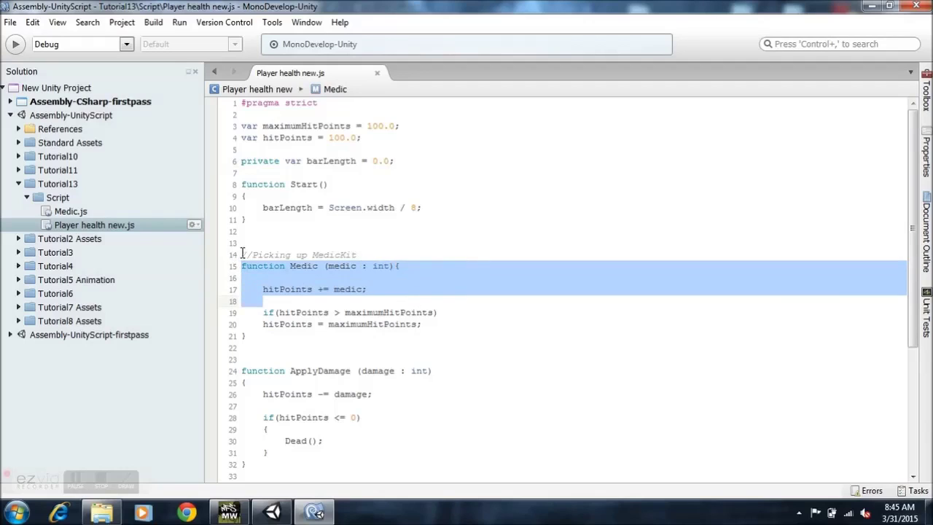
drag(236, 256, 352, 338)
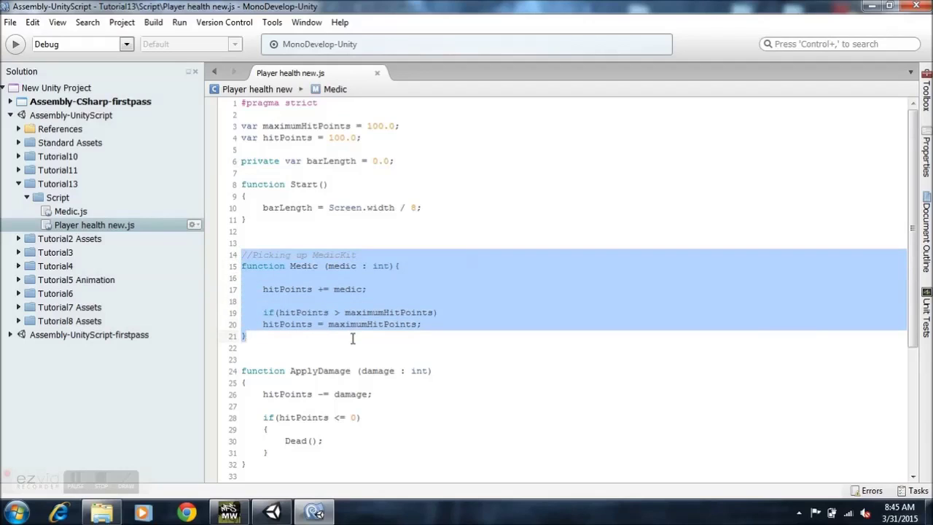
click(313, 269)
drag(289, 266, 408, 271)
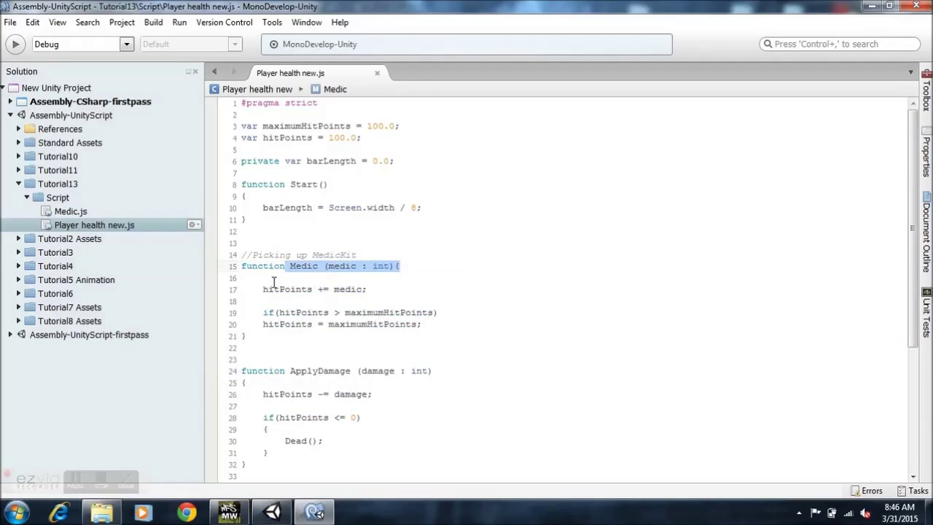
drag(263, 290, 368, 290)
click(264, 312)
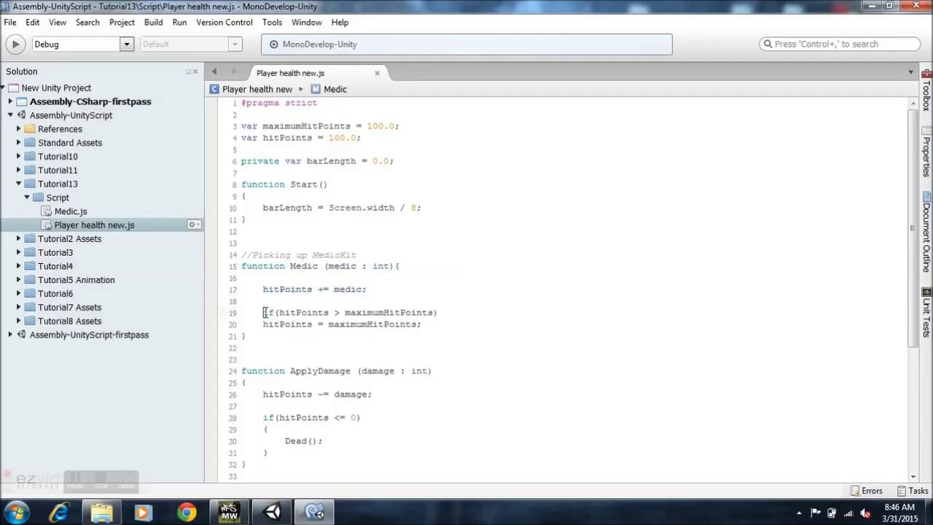
drag(265, 312, 366, 289)
Switch back to Unity and set the Medic object's Hit Points to 50
click(272, 512)
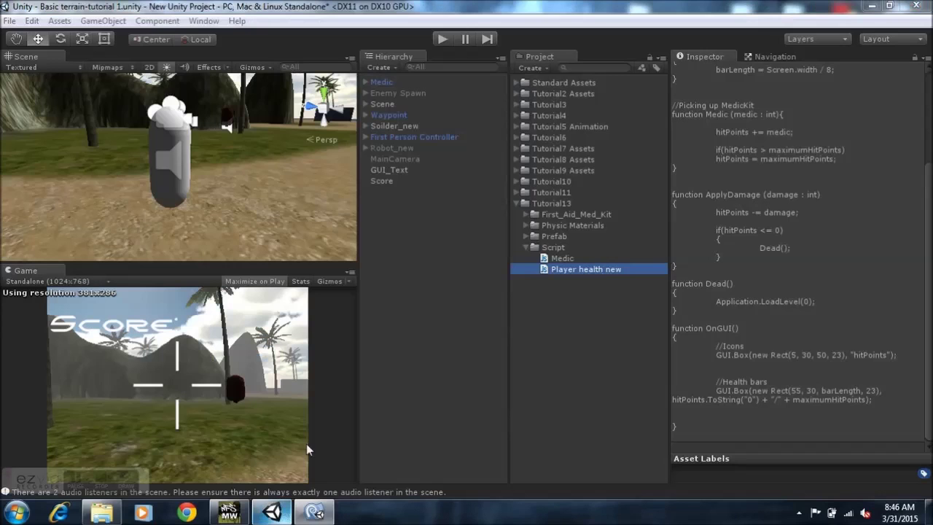
click(399, 82)
scroll(719, 245, up, 4)
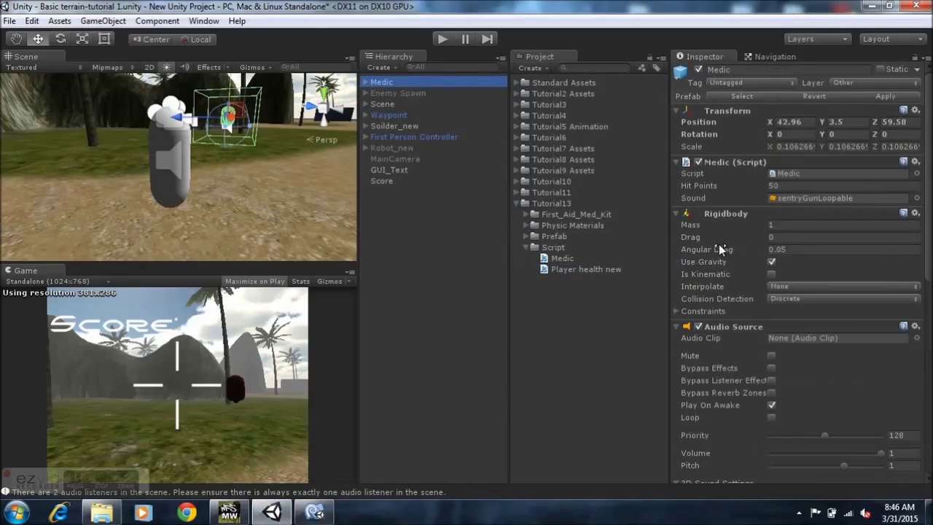
click(790, 185)
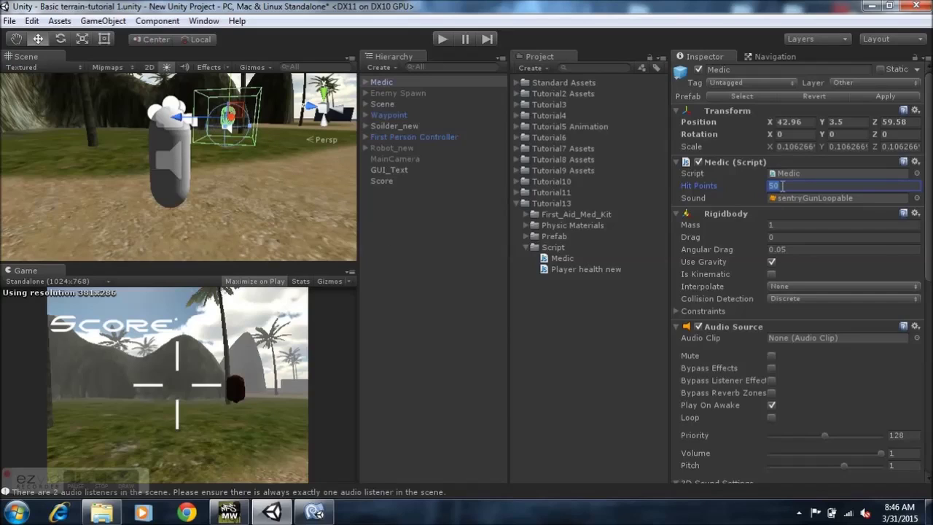
text(50)
Run the game, equip the rocket launcher and fire at the ground nearby to damage the player
click(442, 39)
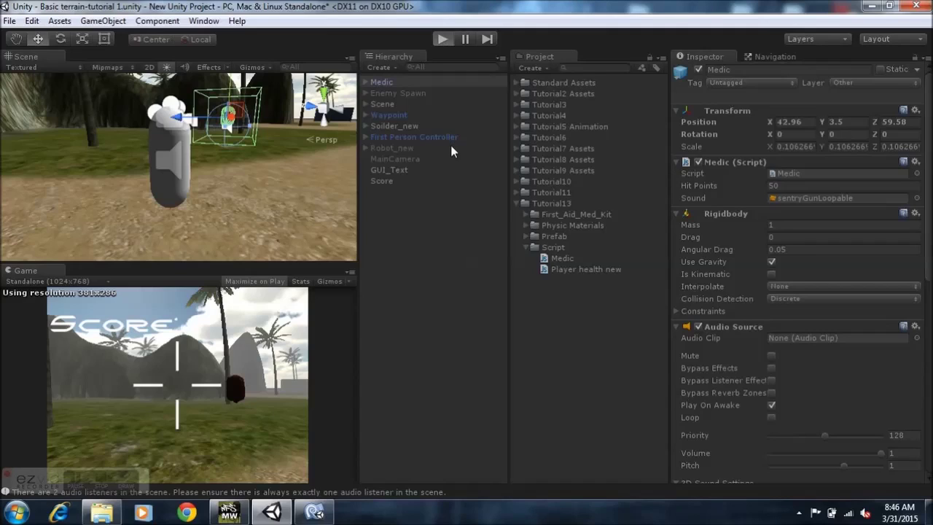
key(ctrl+p)
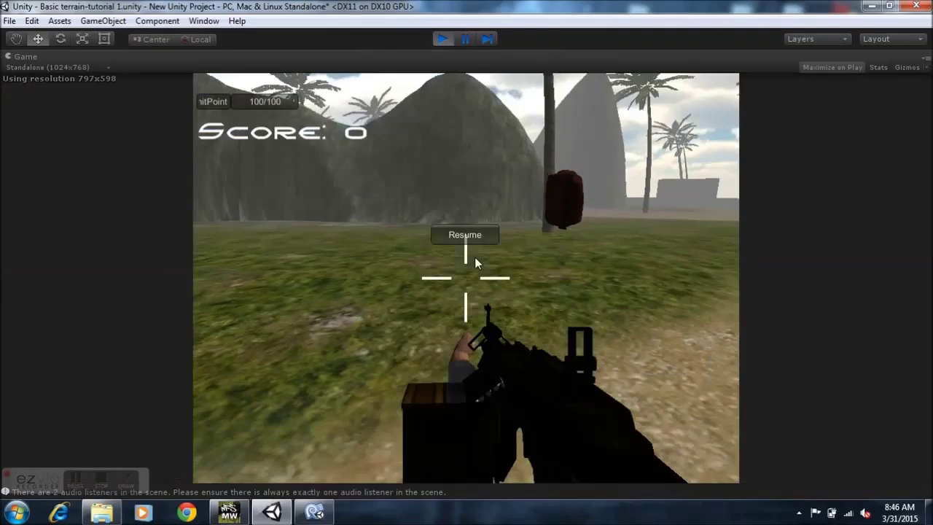
key(Escape)
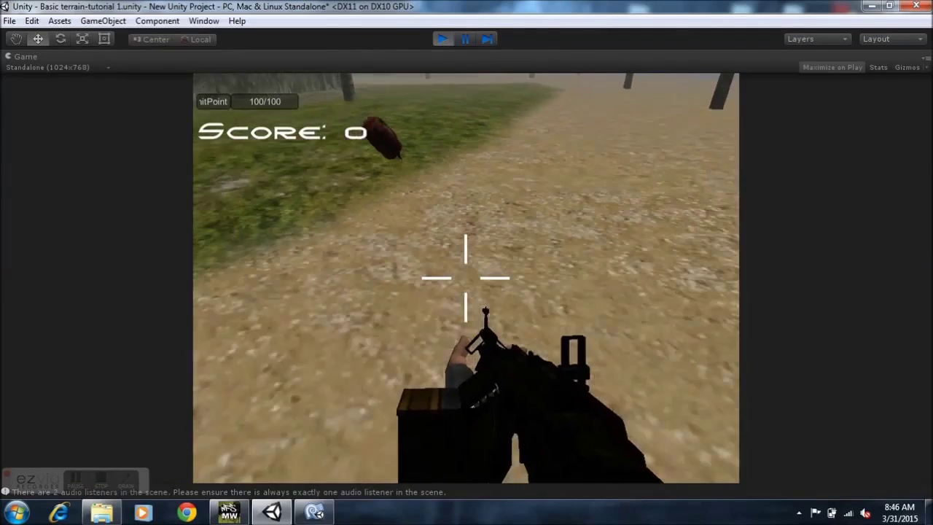
key(2)
click(466, 277)
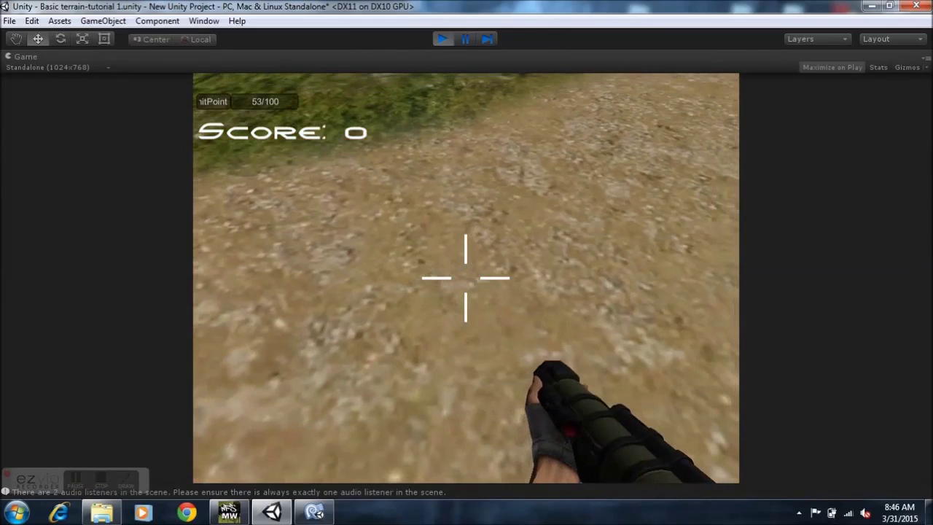
Walk the player over the med kit to test the health pickup, and stop the game
key(w)
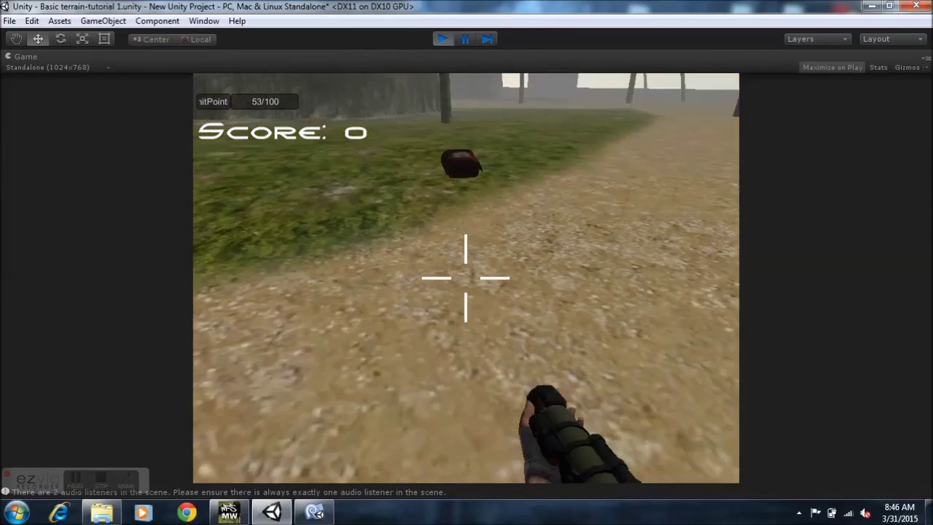
key(w)
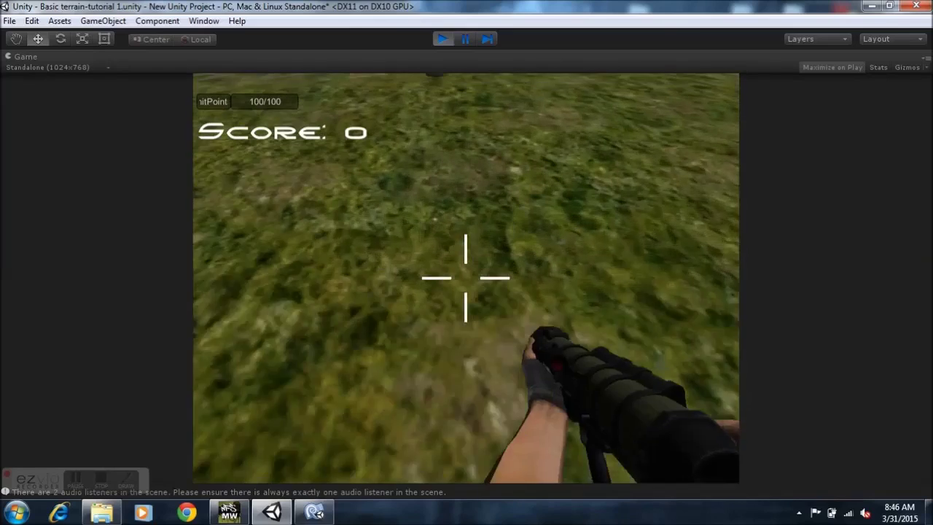
key(w)
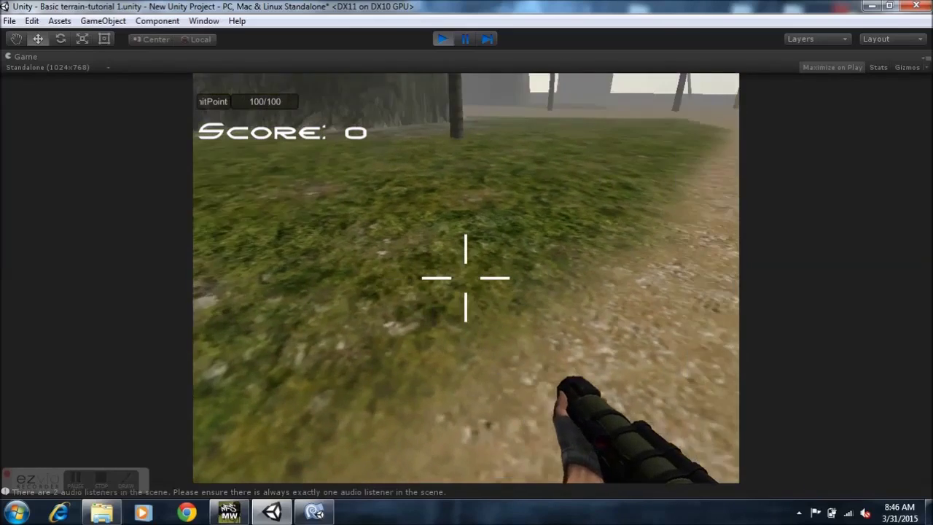
key(w)
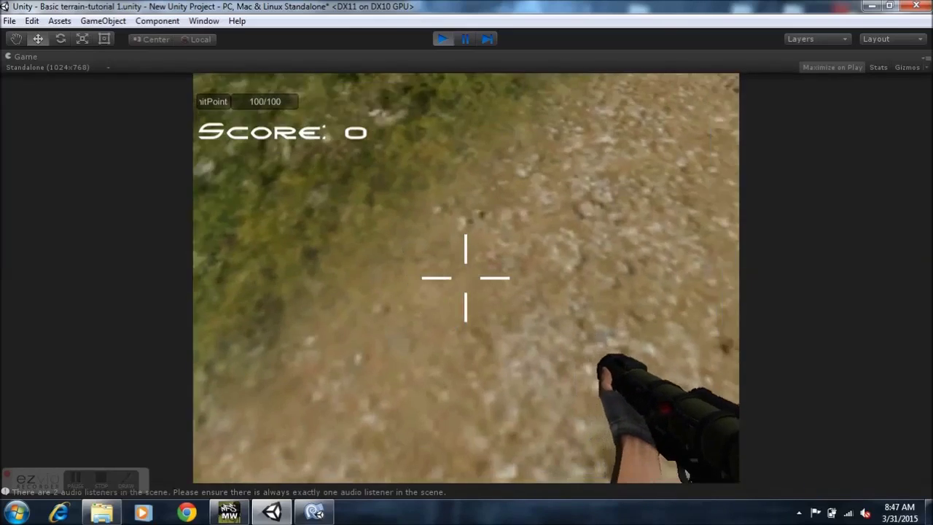
key(w)
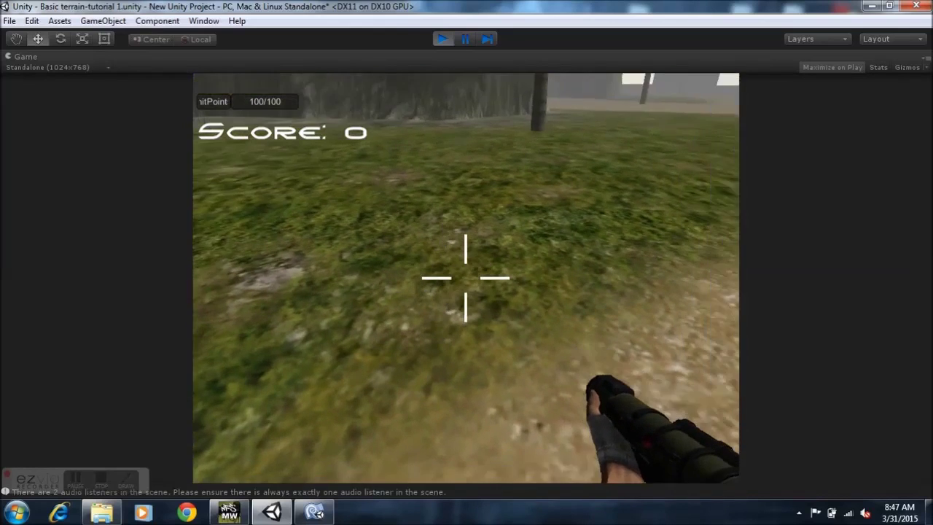
key(w)
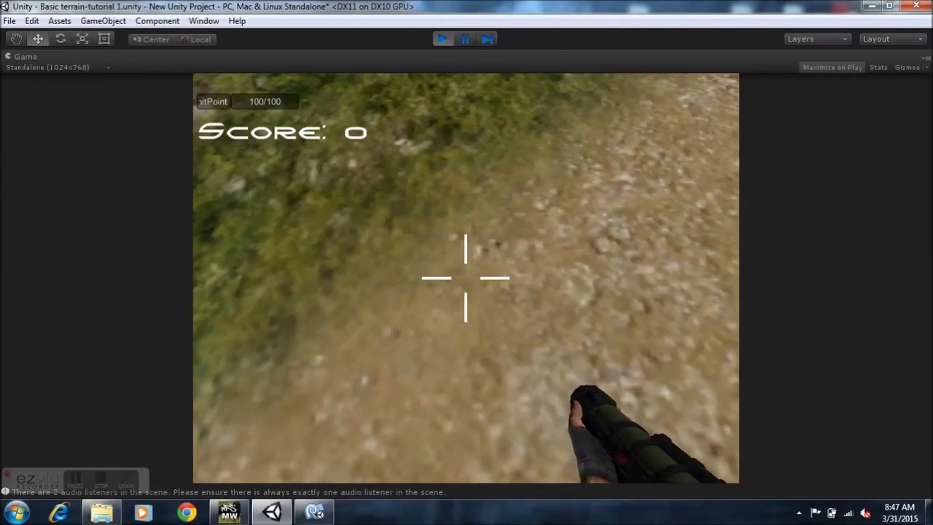
key(Escape)
click(440, 37)
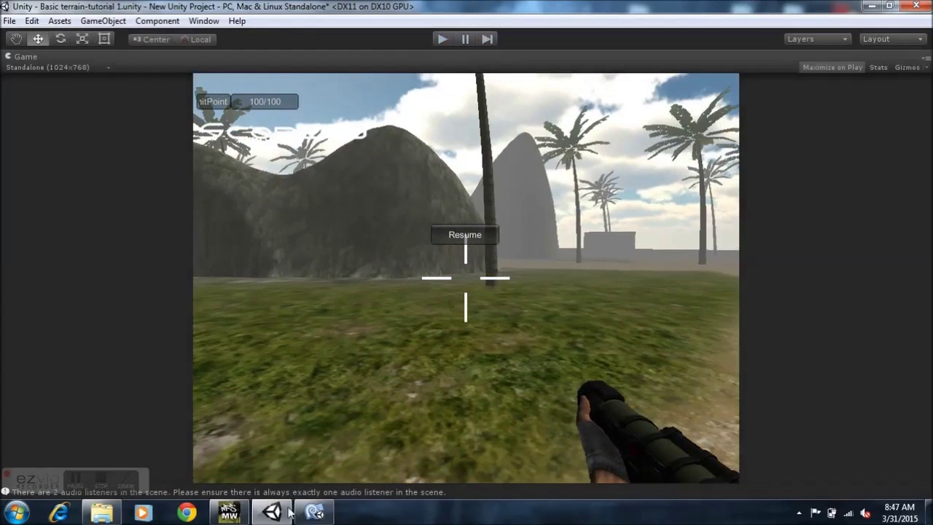
Switch to MonoDevelop and examine the Medic function's hitPoints > maximumHitPoints condition and the assignment below it
click(315, 512)
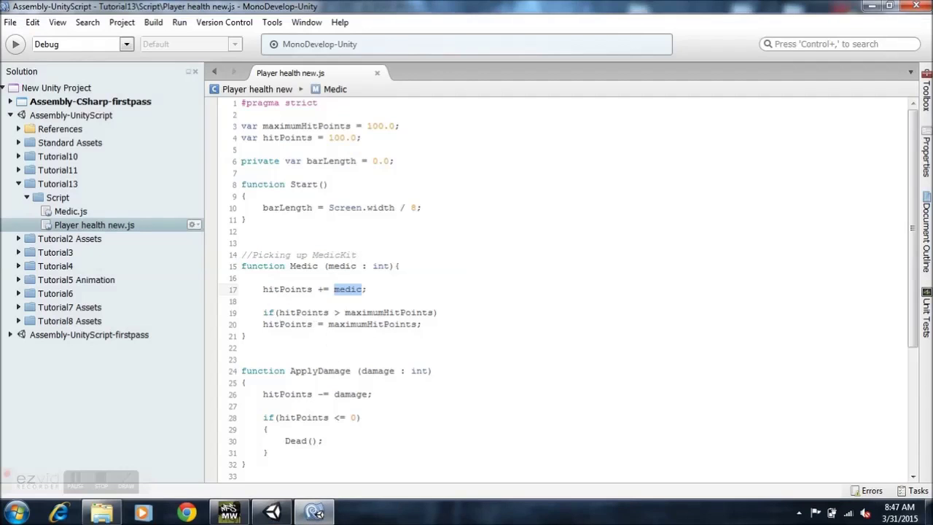
click(280, 312)
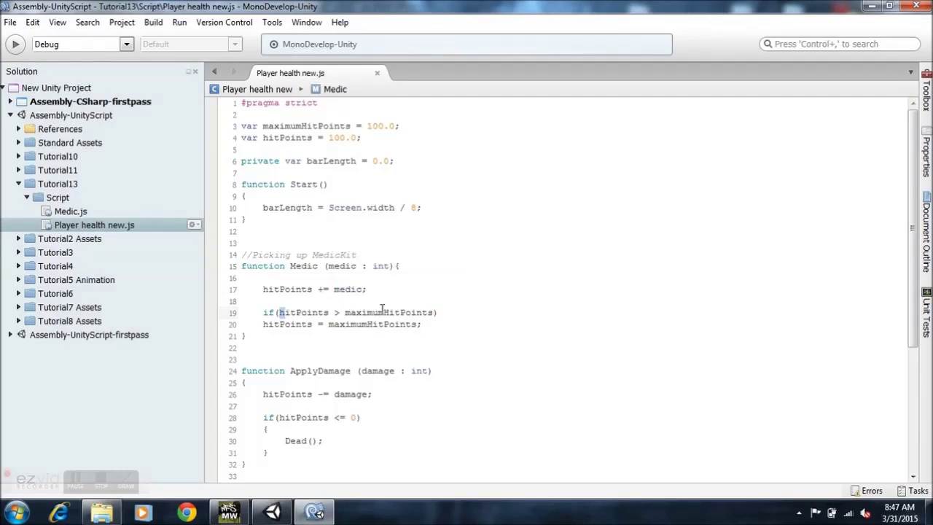
click(265, 324)
drag(268, 324, 313, 324)
click(329, 324)
click(335, 312)
drag(335, 312, 339, 312)
drag(262, 324, 400, 323)
click(325, 323)
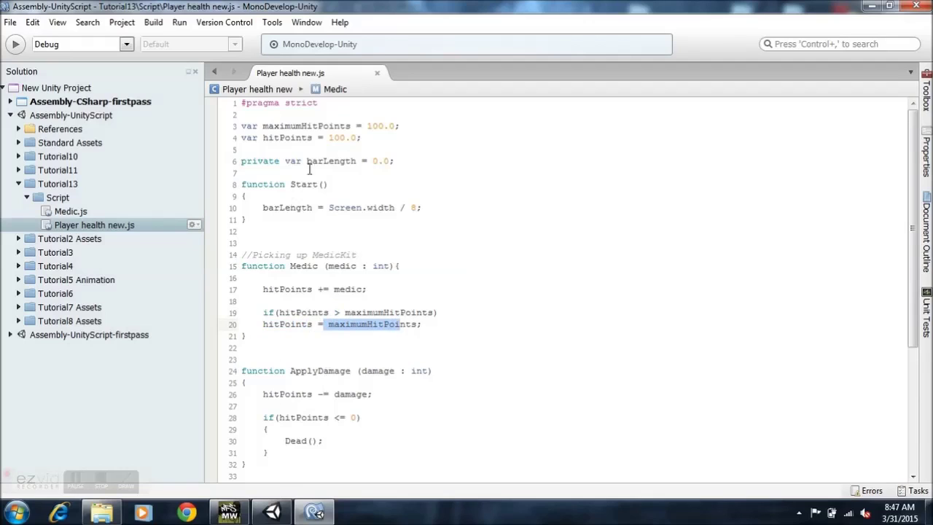
Compare the hitPoints = maximumHitPoints line in Player health new.js with the Unity scene, switching between MonoDevelop and Unity
click(272, 512)
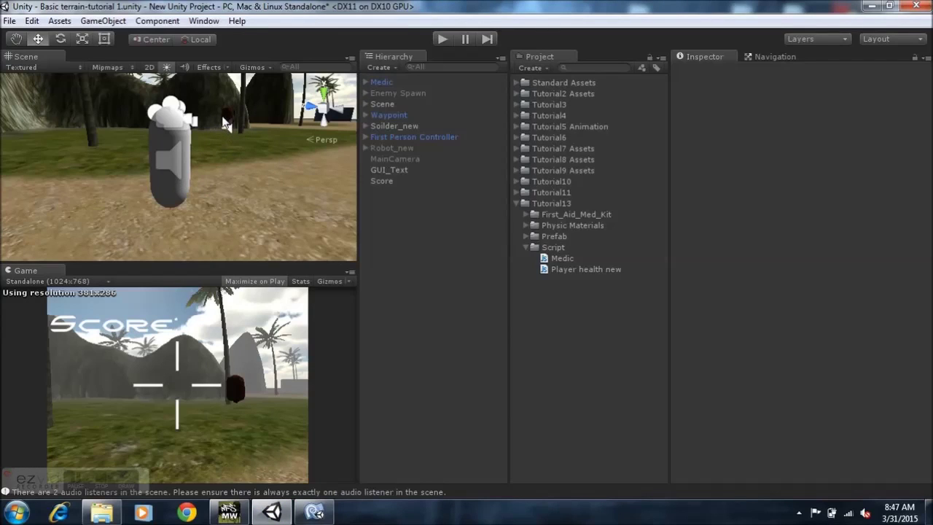
click(315, 512)
drag(265, 326, 389, 325)
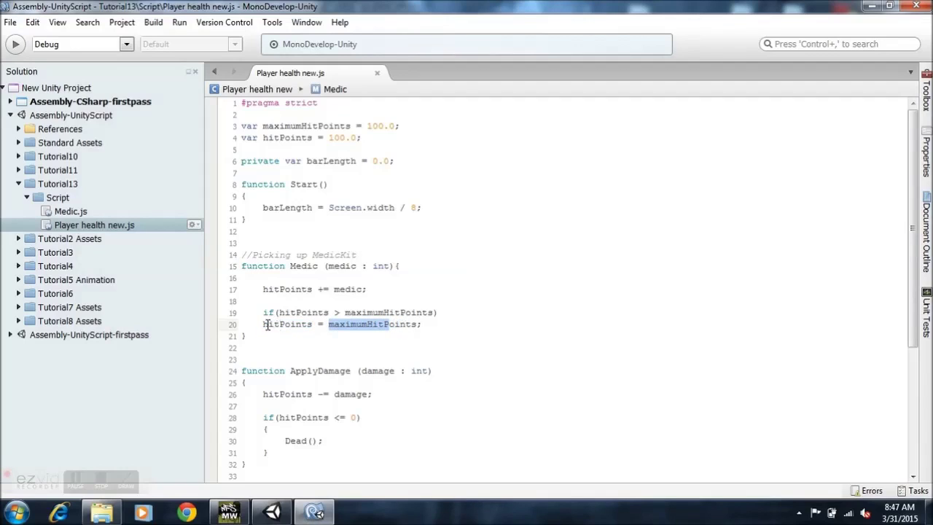
drag(261, 325, 315, 322)
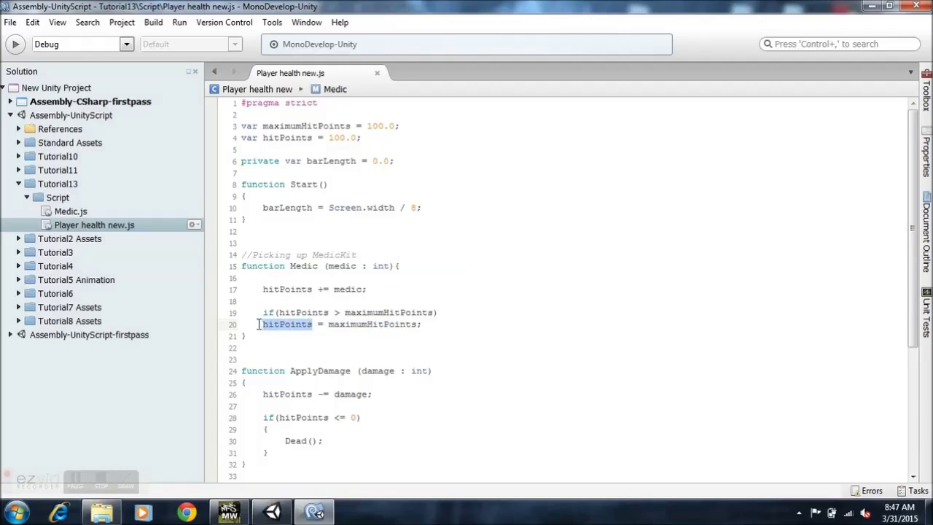
click(272, 513)
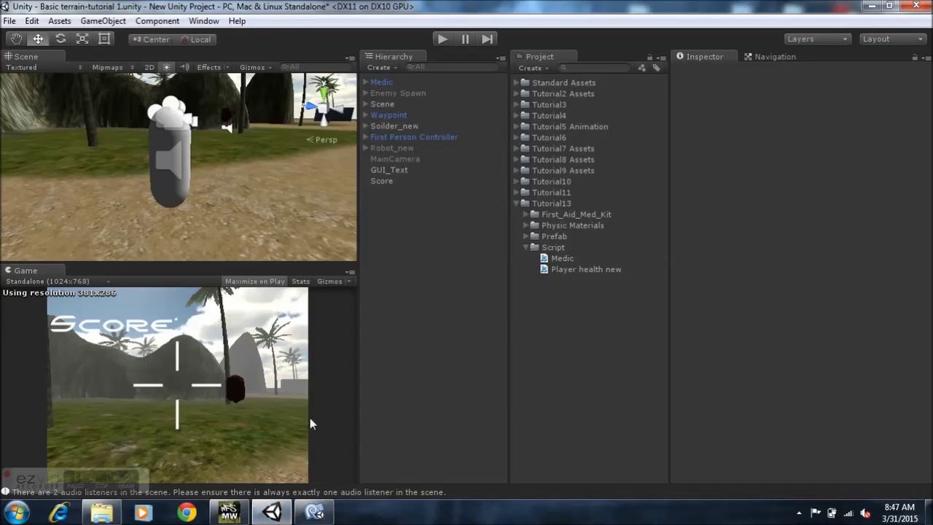
click(314, 513)
drag(328, 324, 428, 324)
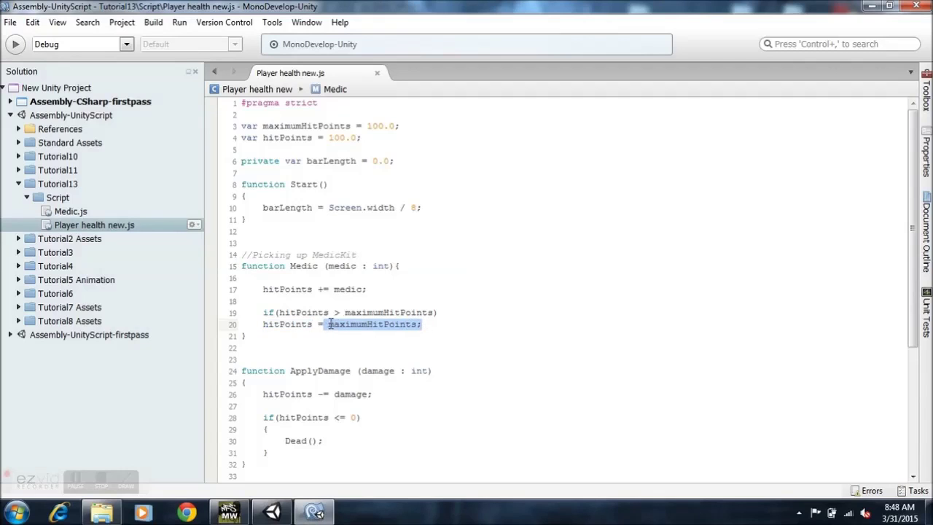
click(272, 512)
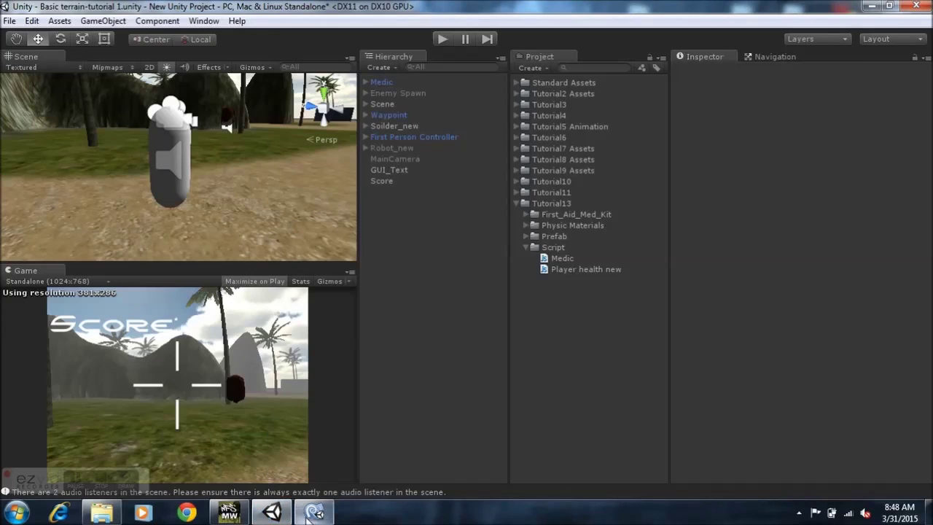
click(309, 514)
click(310, 514)
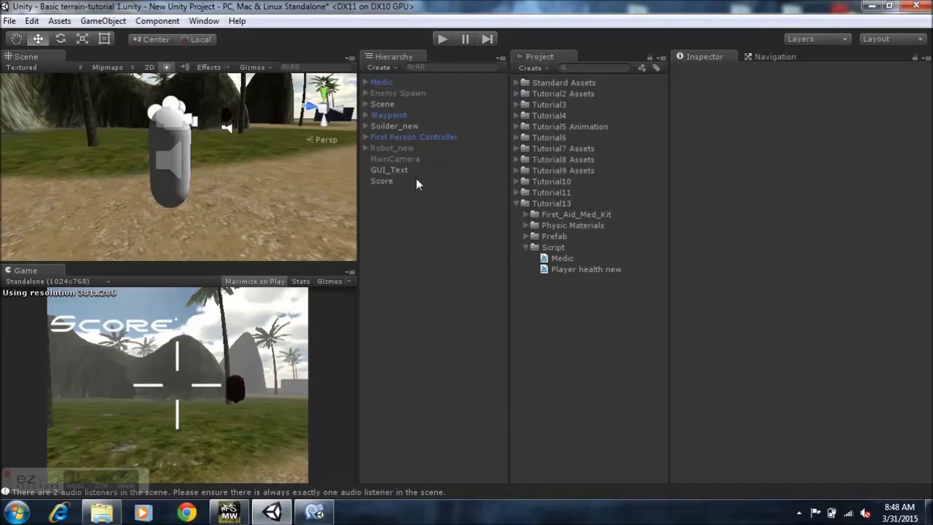
Collapse the Script folder, duplicate the Medic object and move the copy along the Z axis to about 65.06
click(560, 259)
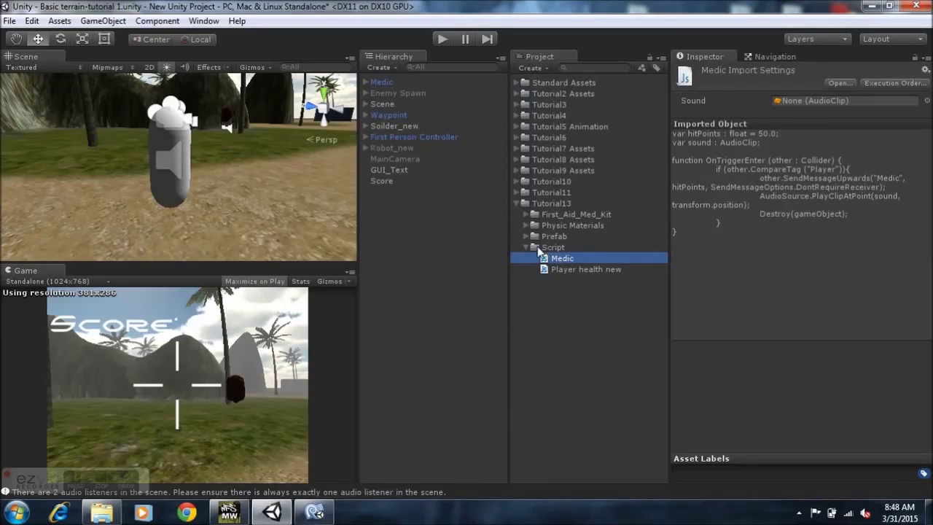
click(527, 247)
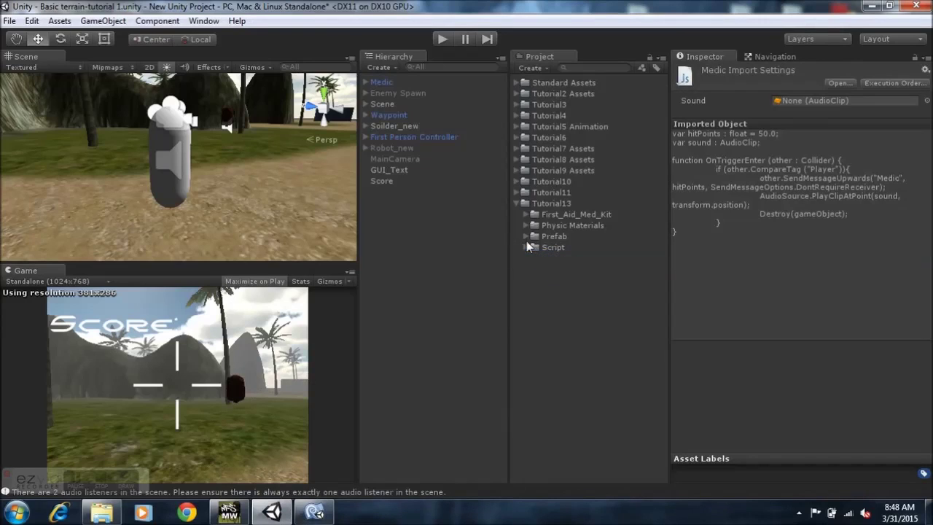
click(391, 83)
right_click(391, 83)
click(434, 141)
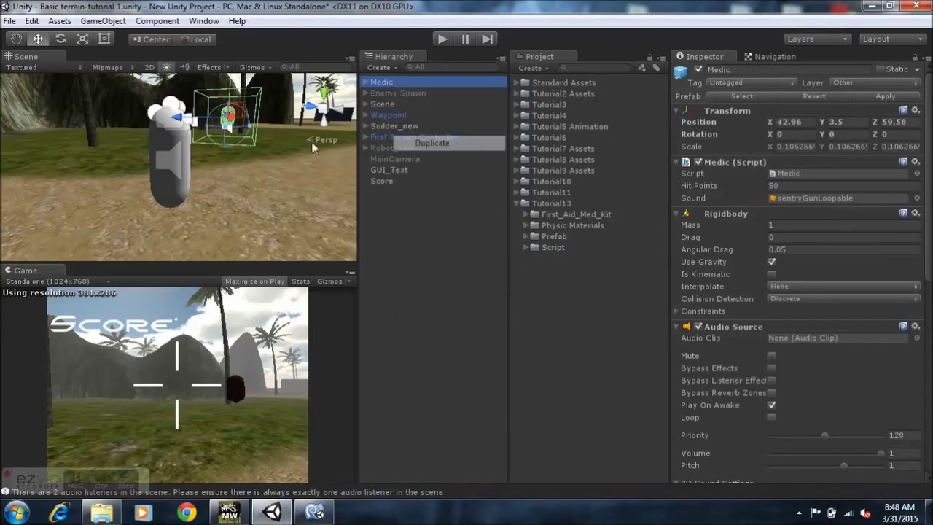
middle_drag(311, 141, 88, 181)
drag(102, 155, 143, 109)
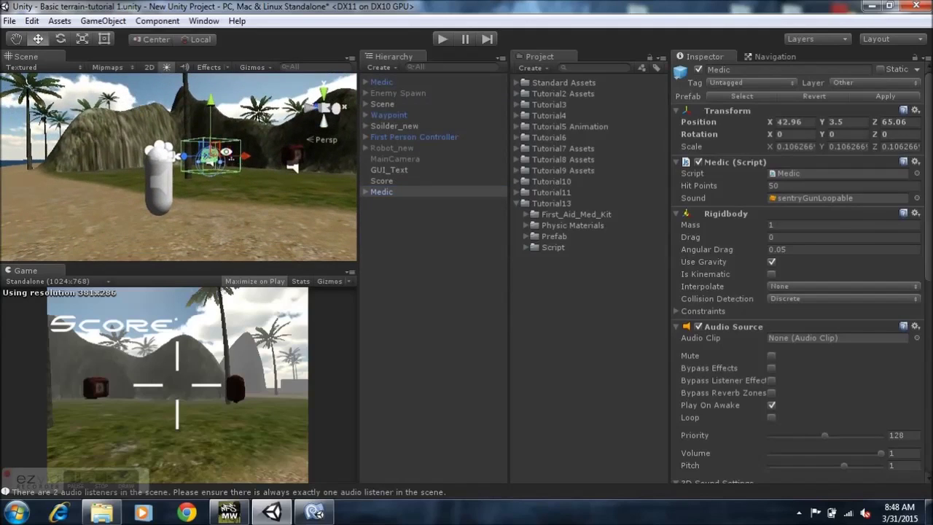
alt+drag(223, 169, 202, 165)
Run and resume the game, and walk the player across the terrain, firing the gun at the blue containers
click(441, 40)
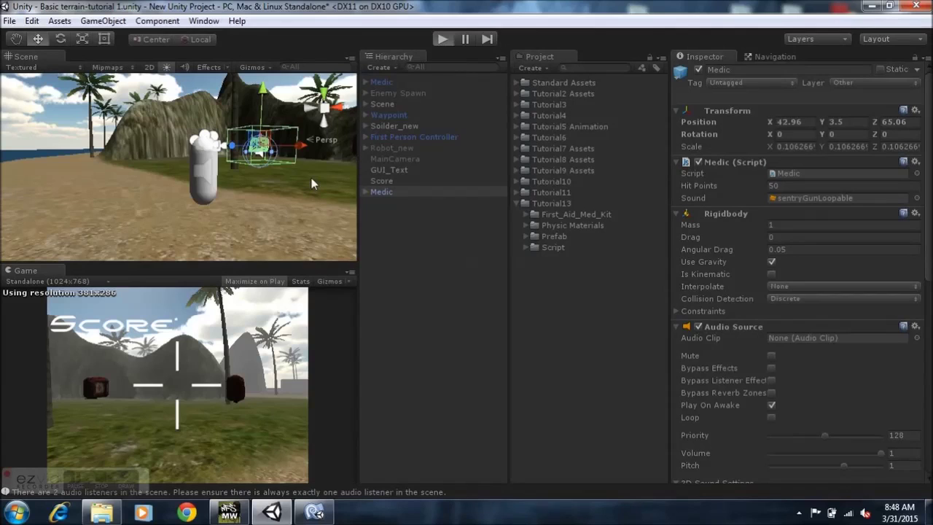
key(ctrl+p)
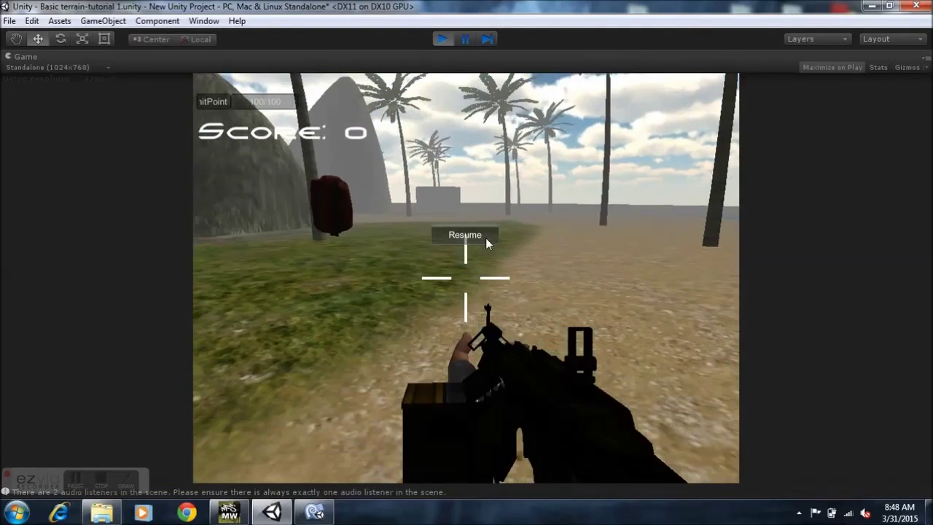
click(486, 237)
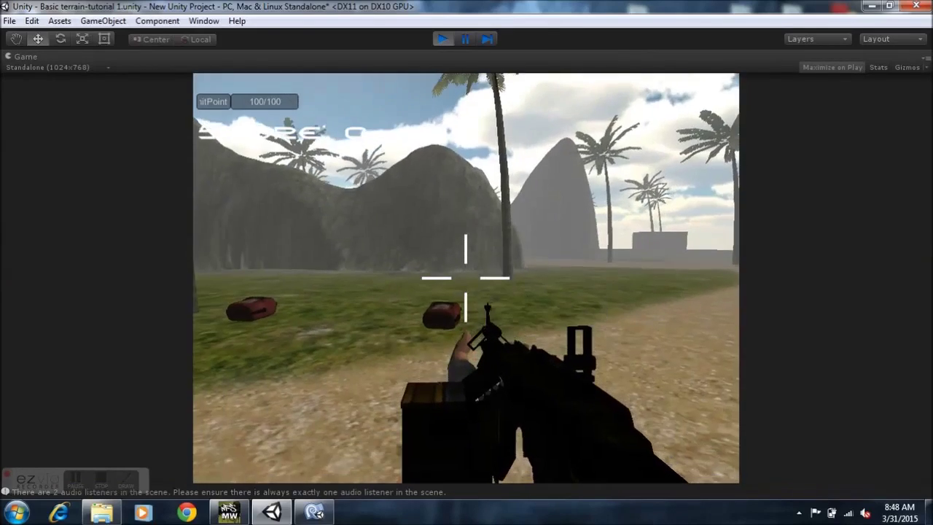
click(466, 278)
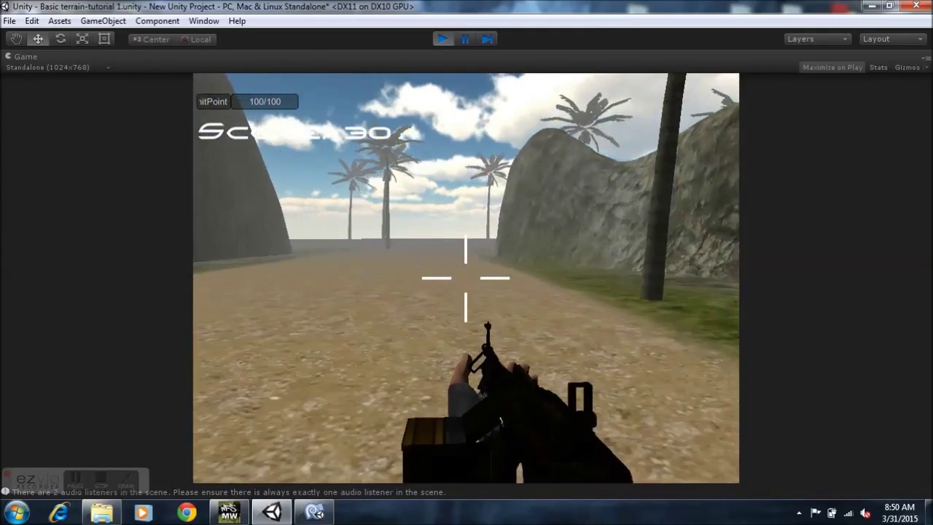
key(w)
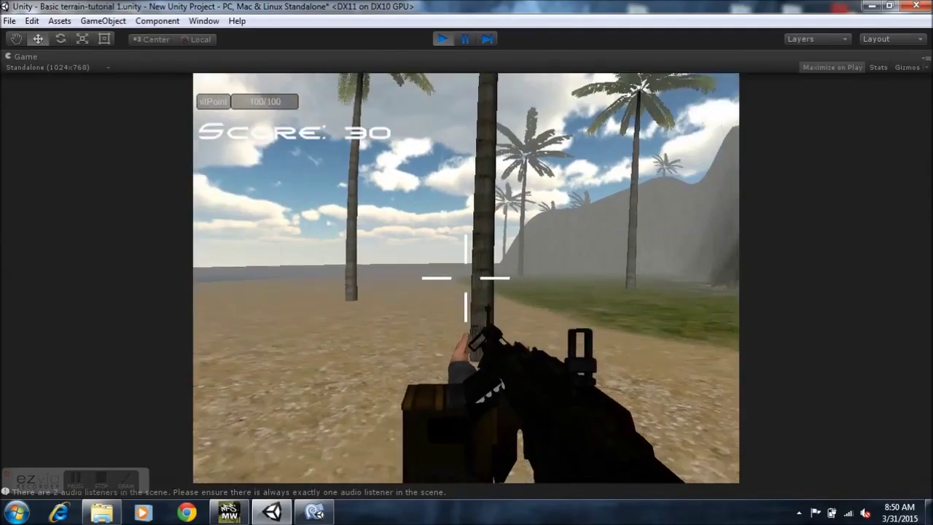
key(w)
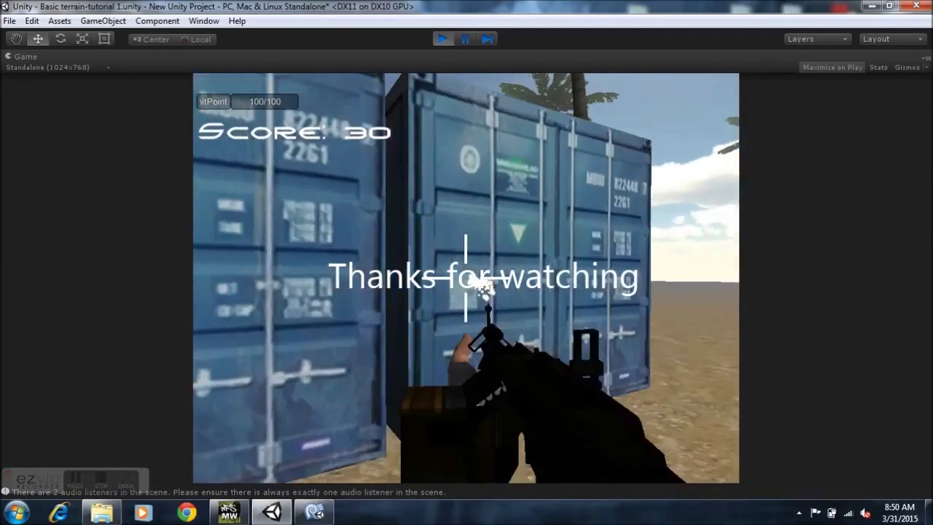
key(s)
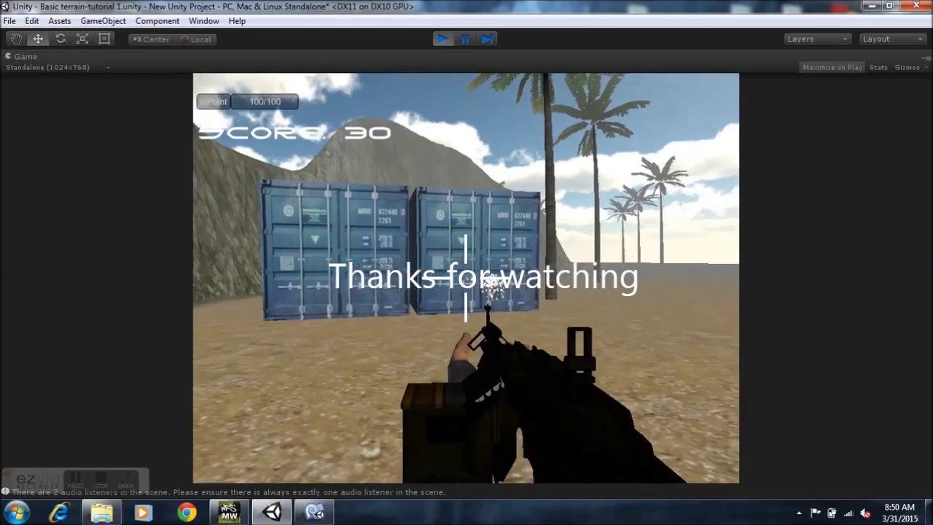